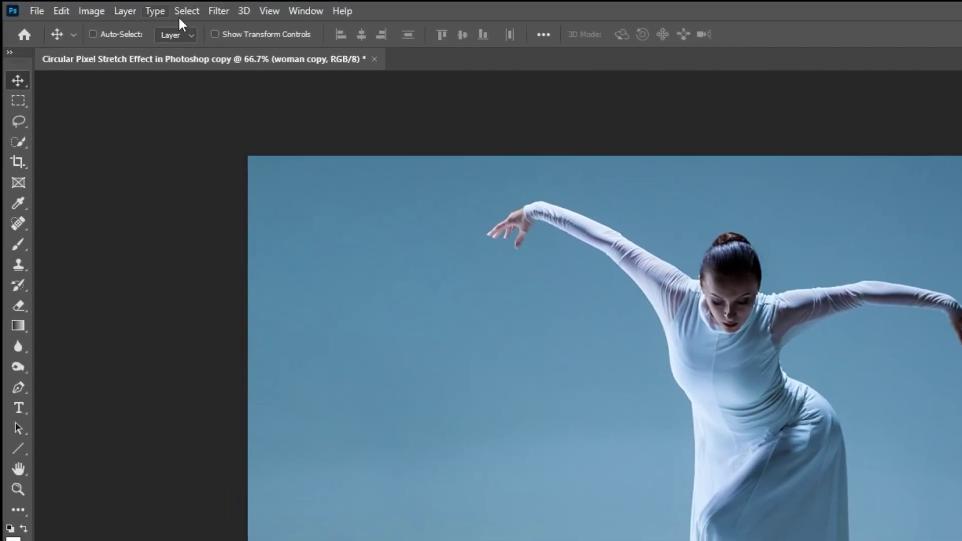
Select the dancer with Select > Subject and apply the mask so woman copy holds only her
click(184, 11)
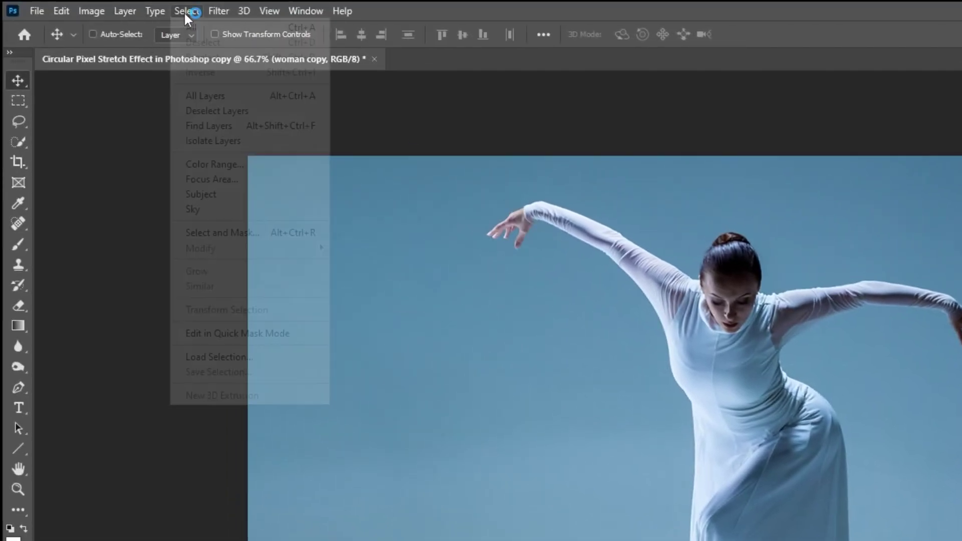
click(249, 194)
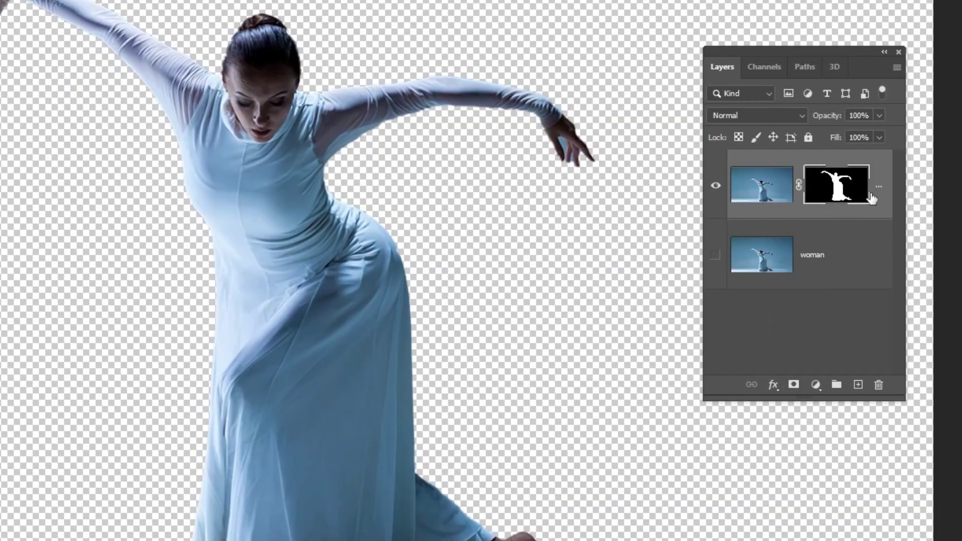
click(833, 191)
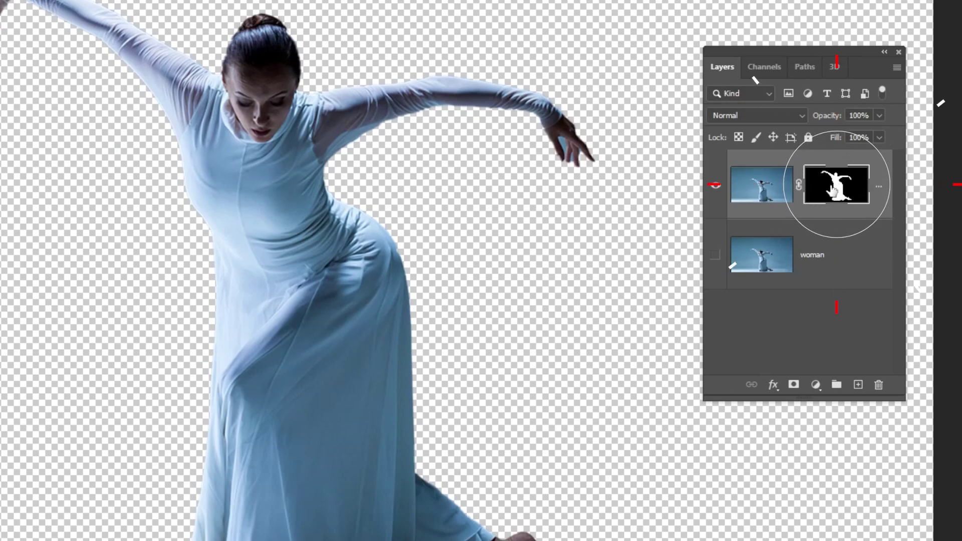
click(878, 385)
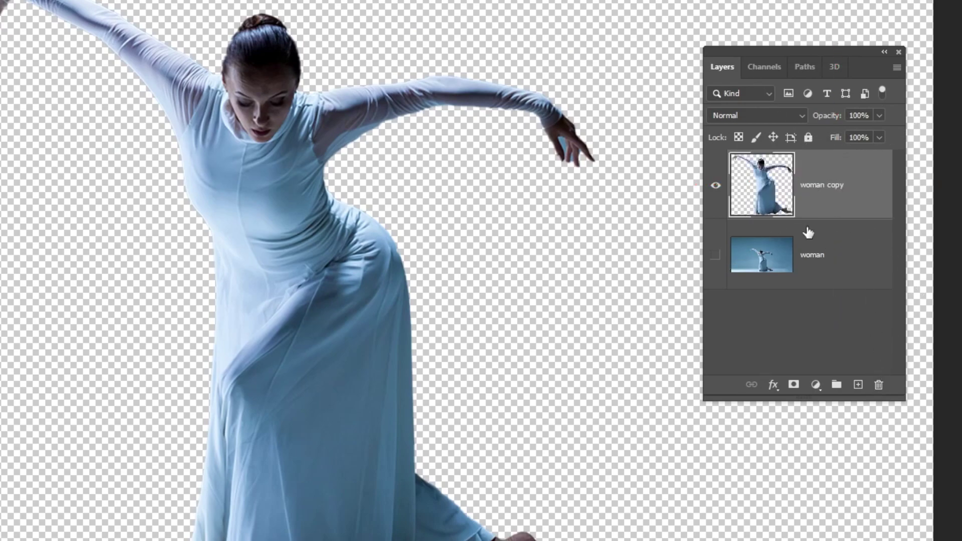
Show the original woman layer, hide the woman copy cutout, and select the woman layer
click(715, 258)
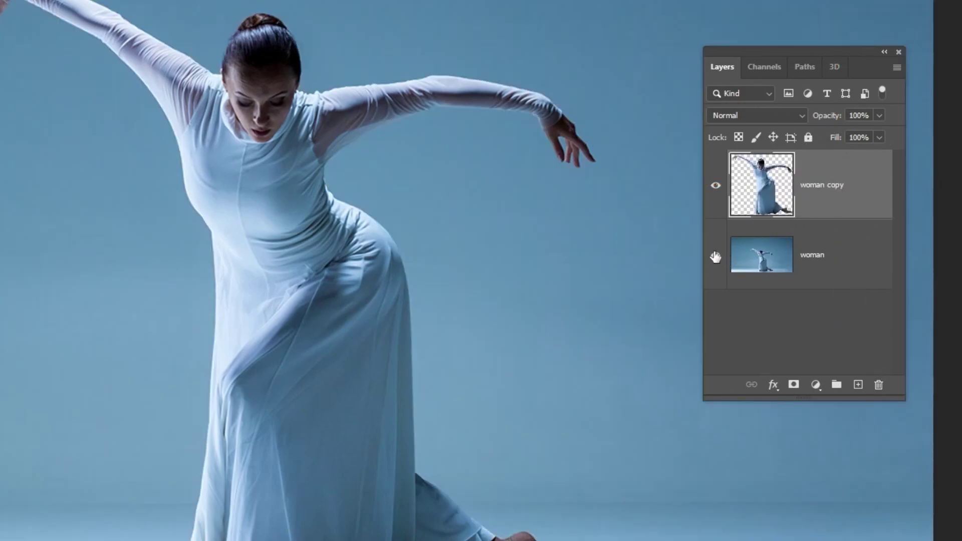
click(716, 188)
click(818, 261)
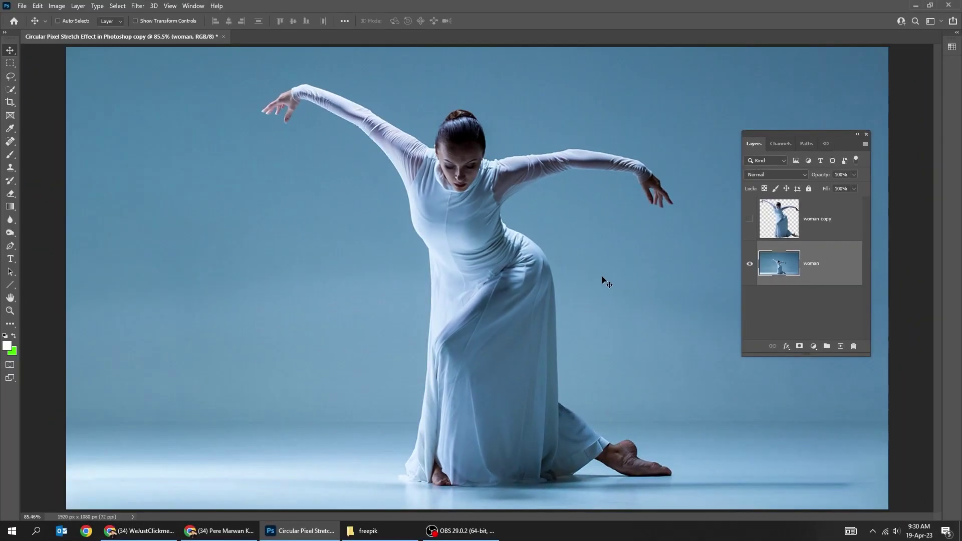
Marquee a thin vertical strip through the dancer's head and torso and copy it to a new layer
click(10, 63)
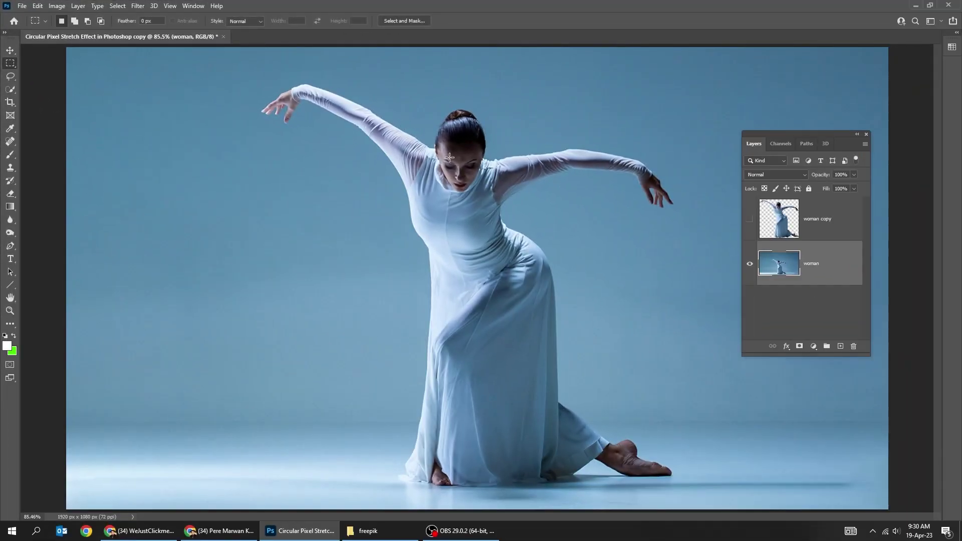
drag(449, 171, 449, 268)
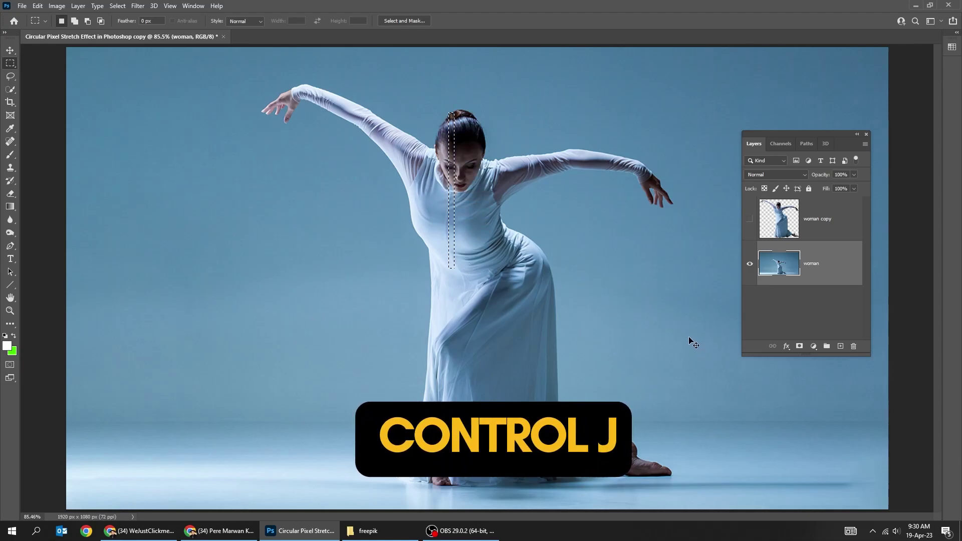
key(ctrl+j)
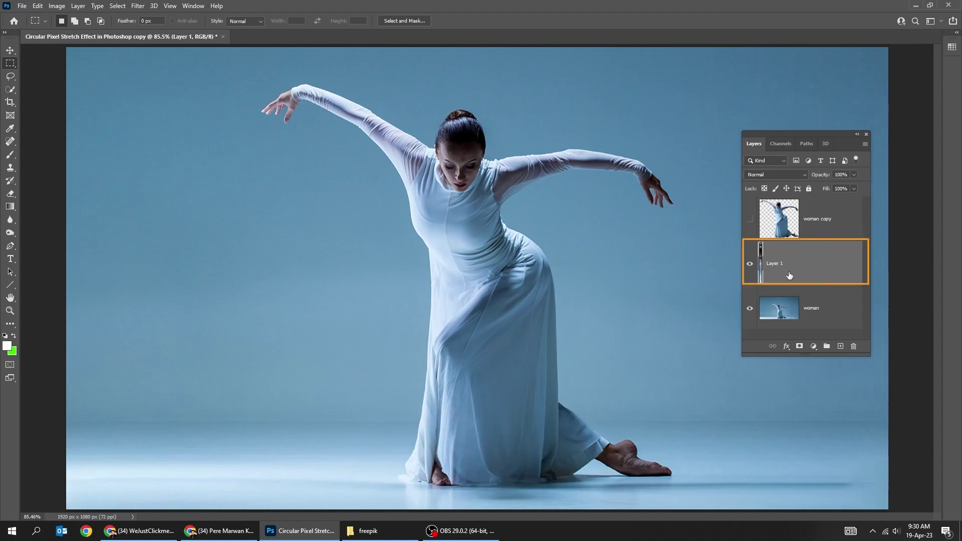
Stretch the copied strip sideways across the whole canvas into horizontal pixel streaks
key(ctrl+minus)
key(ctrl+t)
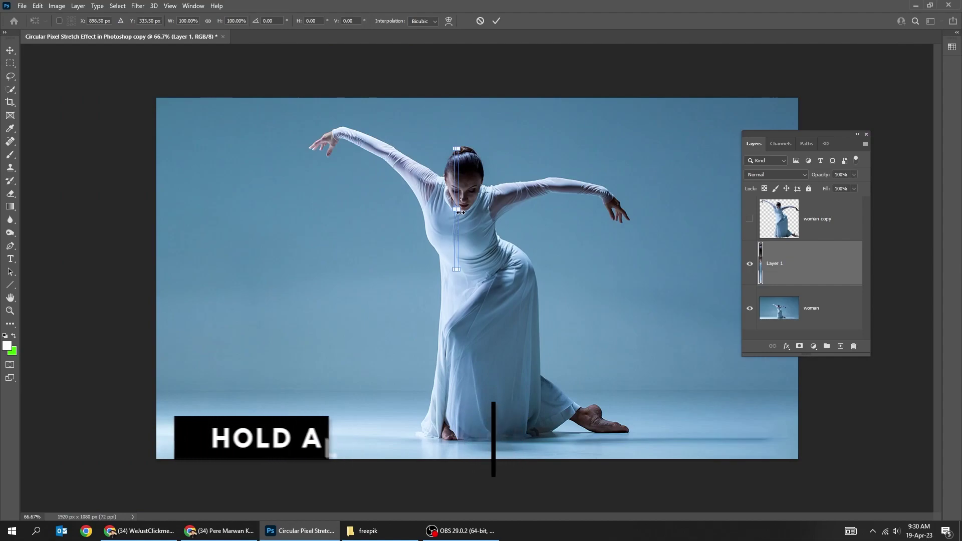
drag(464, 212, 818, 247)
key(Return)
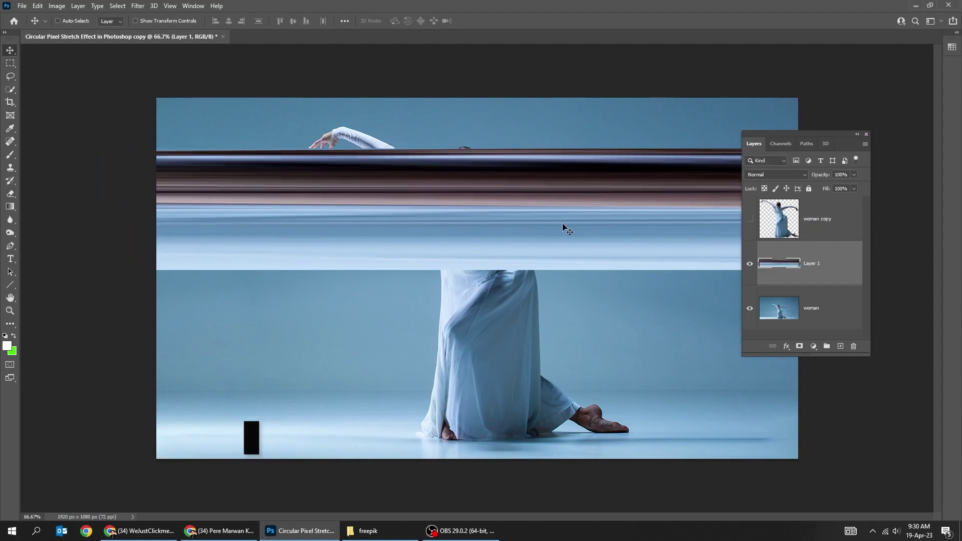
From the woman layer, copy a thin strip of the lower dress onto a new Layer 2
click(815, 314)
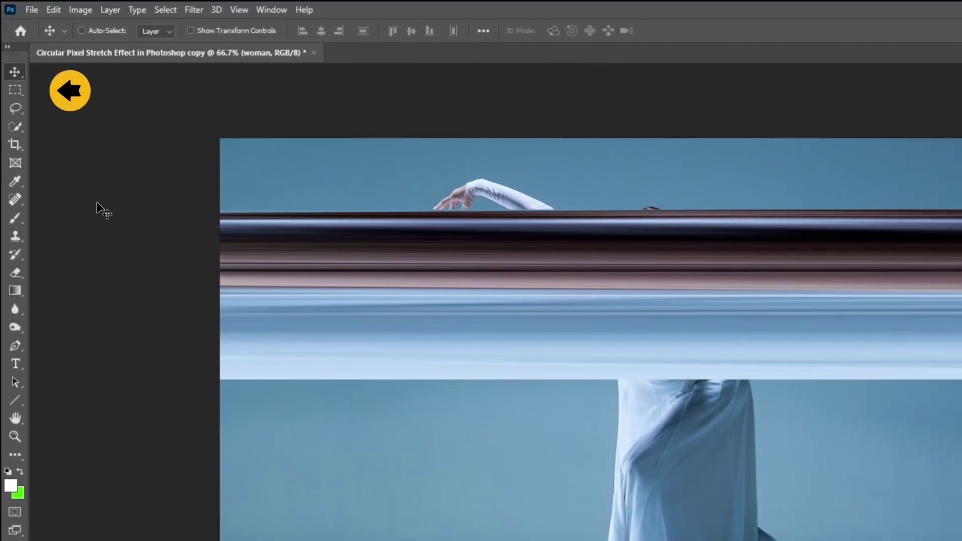
click(10, 63)
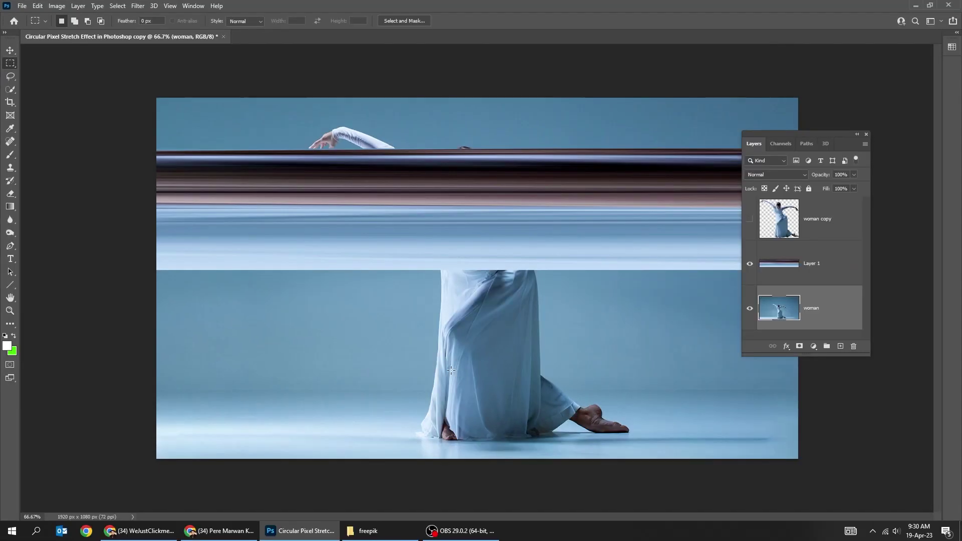
drag(444, 393, 446, 423)
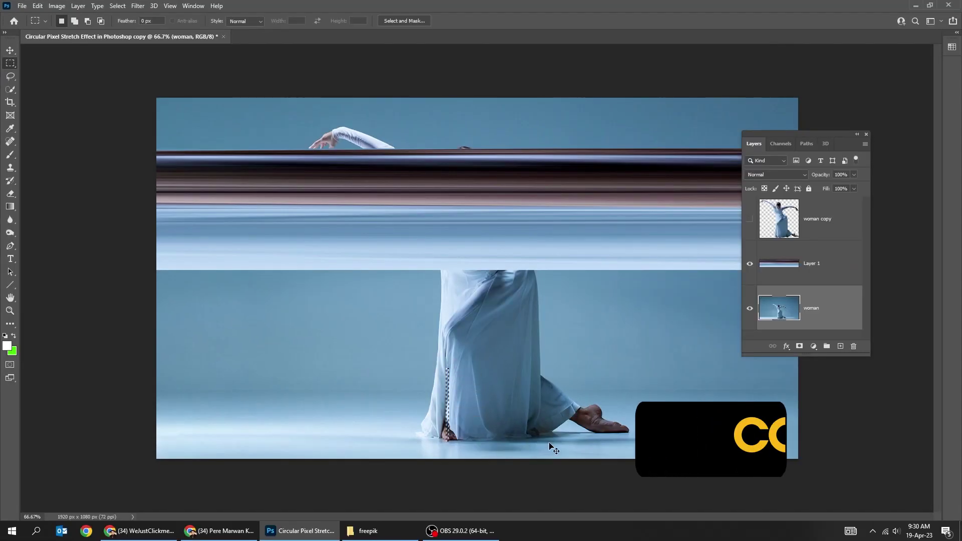
key(ctrl+j)
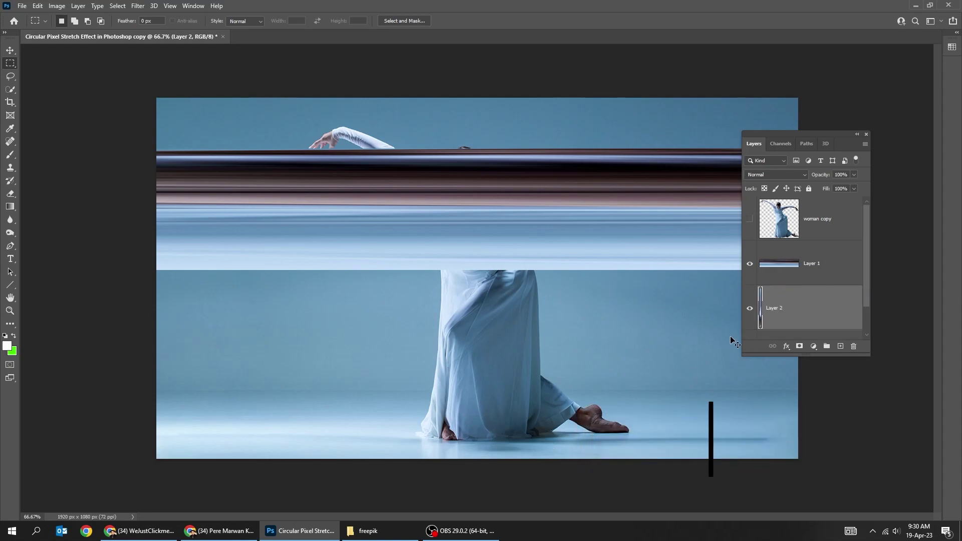
Stretch the dress strip into a wide band and move it up just below the first band
key(ctrl+t)
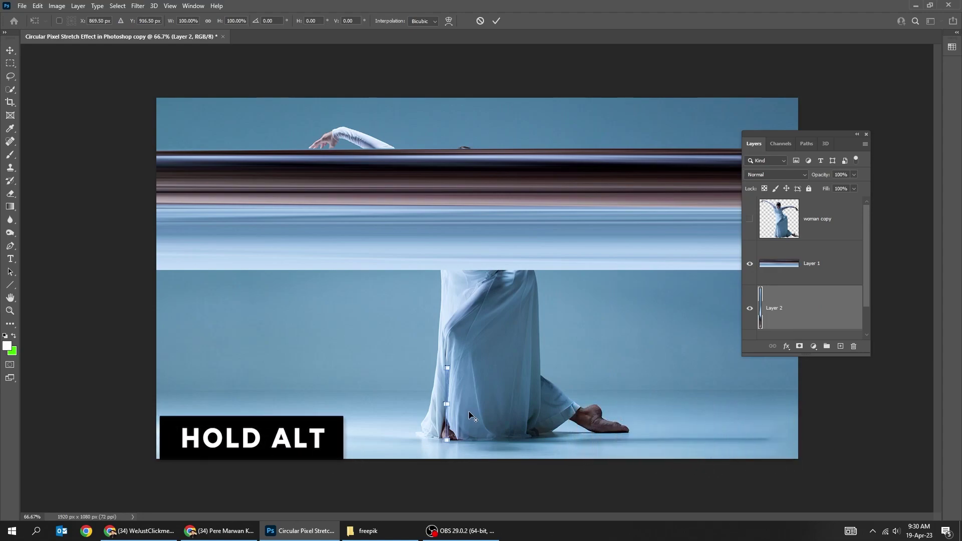
drag(454, 404, 811, 404)
key(Return)
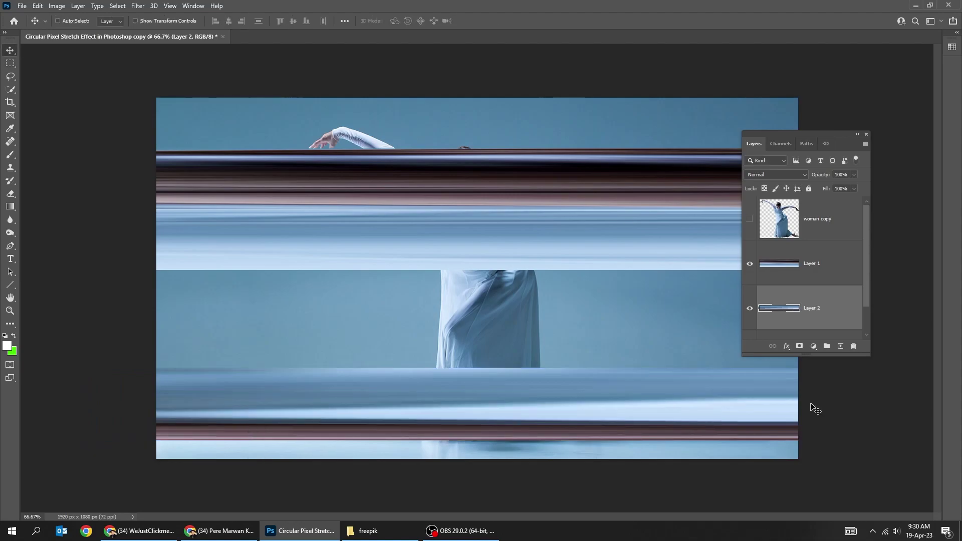
drag(669, 409, 673, 310)
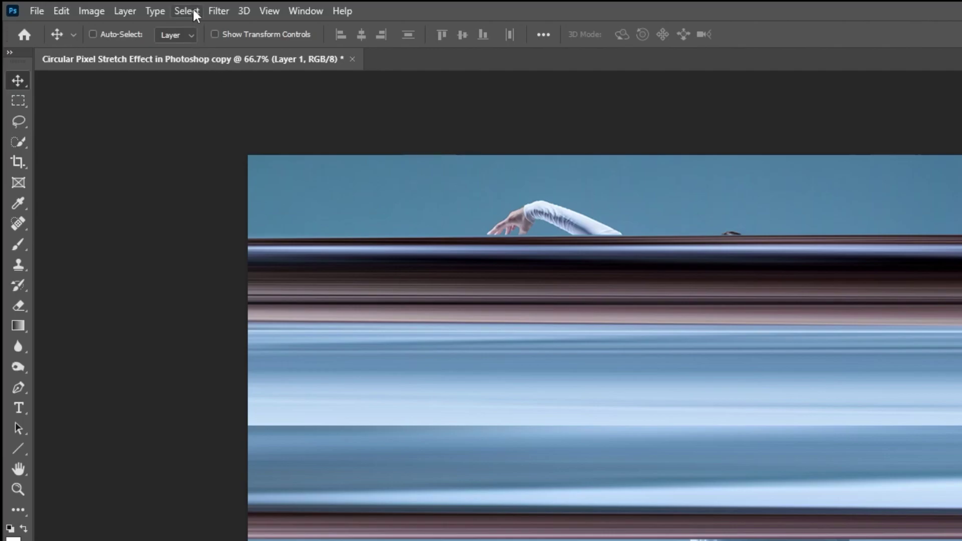
Select All, crop the image to the canvas, and then deselect
click(187, 11)
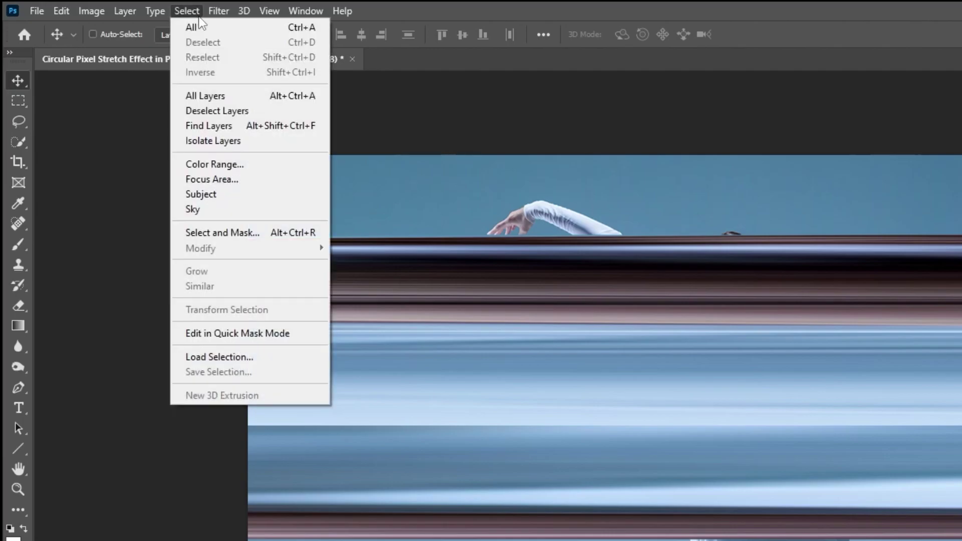
click(213, 26)
key(i)
key(alt+i)
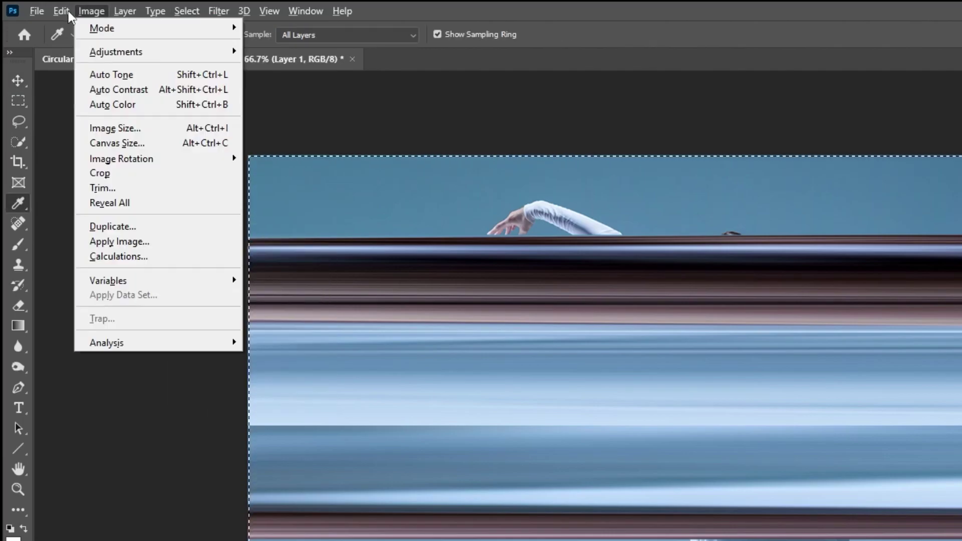
click(153, 176)
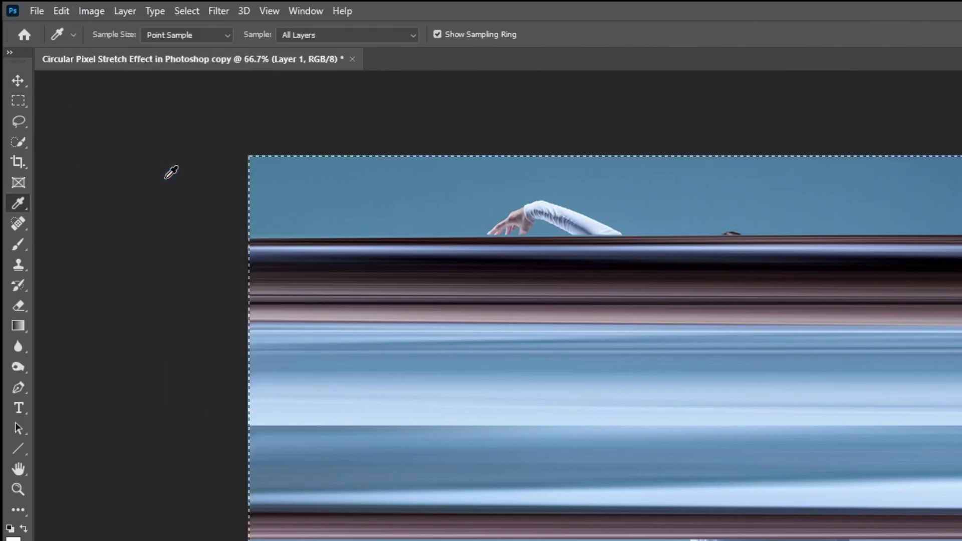
click(186, 11)
click(204, 41)
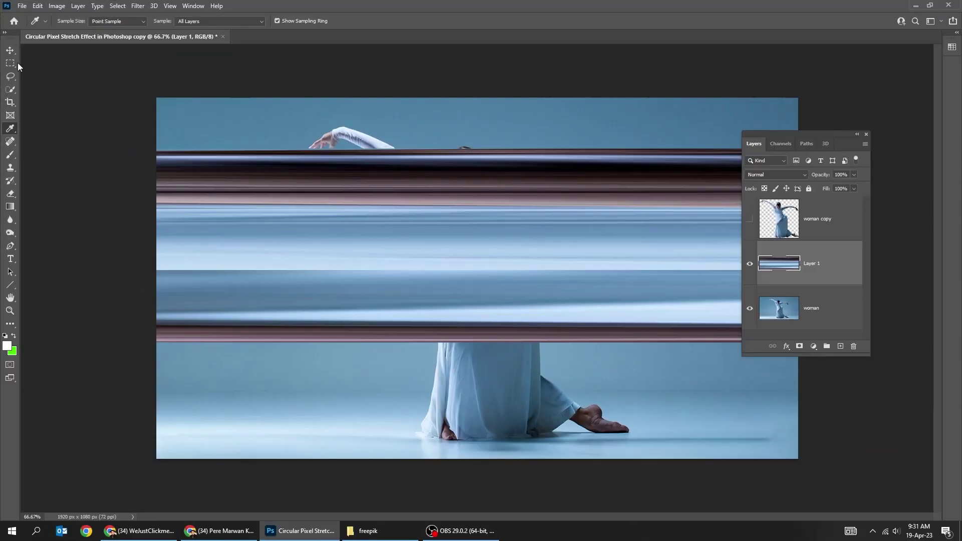
click(18, 80)
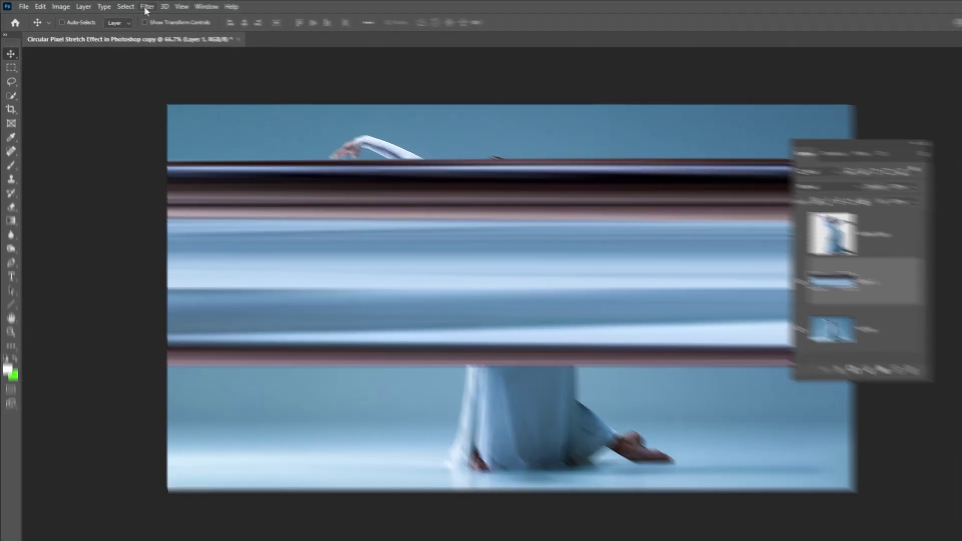
Apply Filter > Distort > Polar Coordinates set to Rectangular to Polar on Layer 1
click(138, 6)
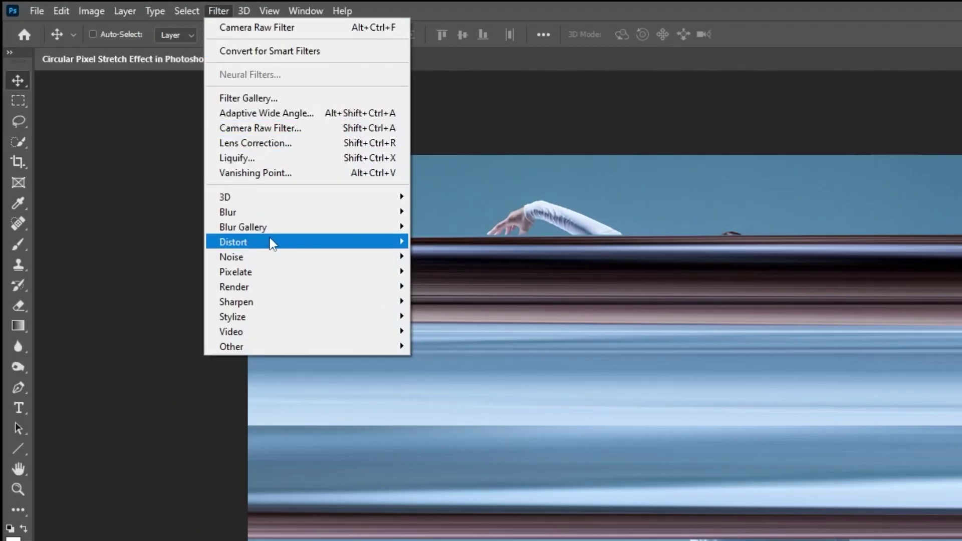
mouse_move(273, 243)
click(440, 258)
click(473, 271)
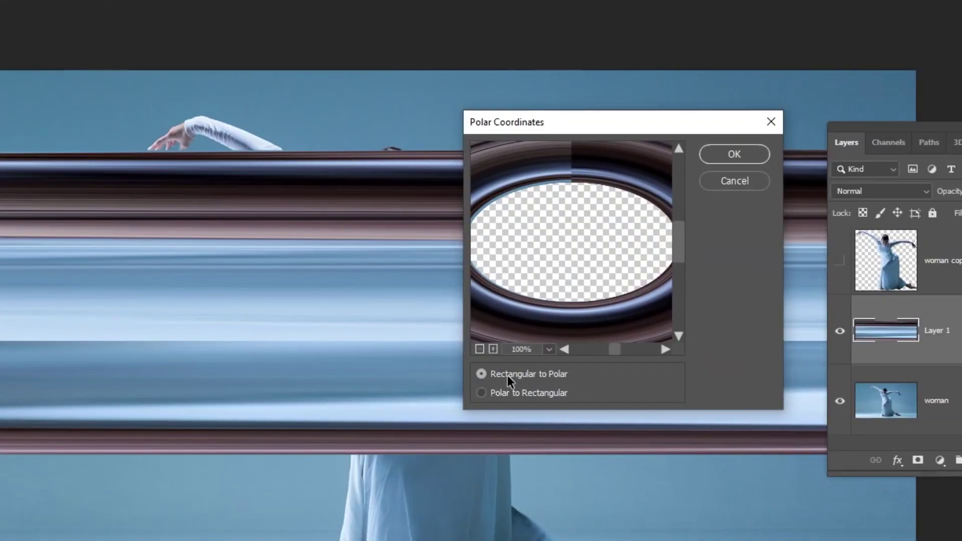
click(732, 155)
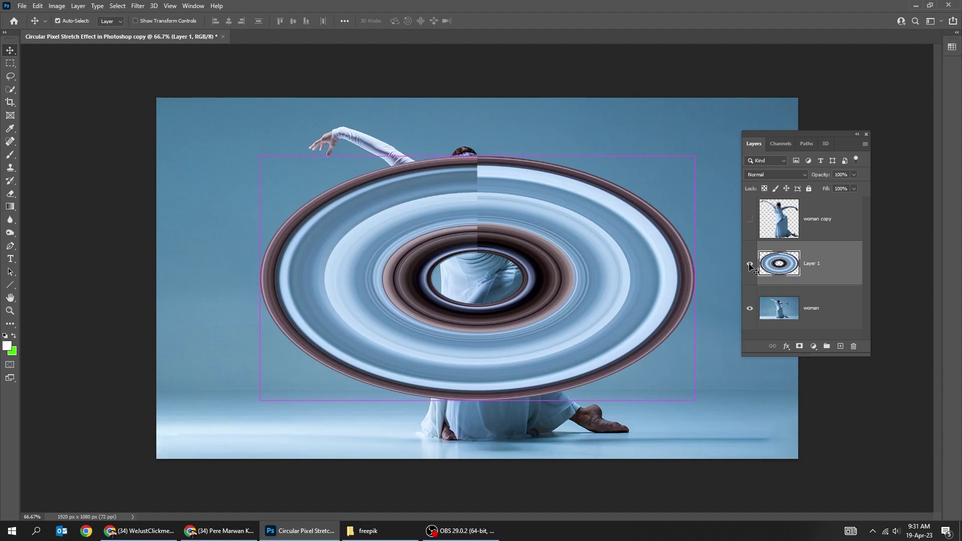
Show the woman copy dancer, then narrow, heighten, enlarge and raise the Layer 1 rings into a near-round circle
click(750, 220)
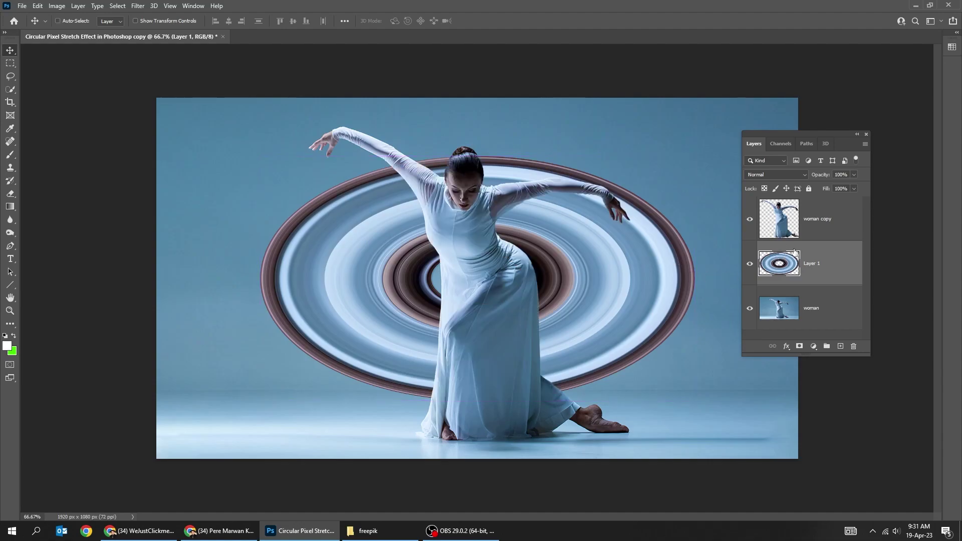
key(ctrl+t)
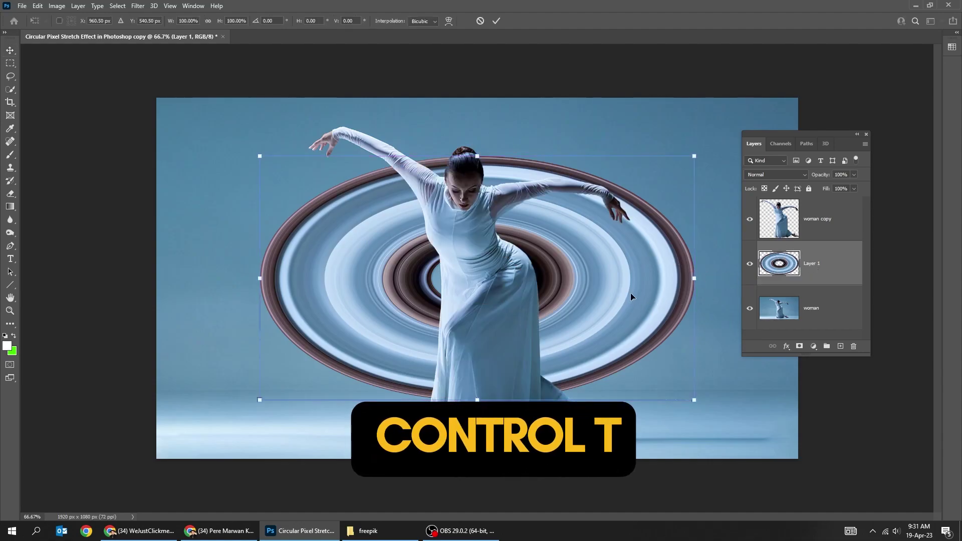
drag(686, 278, 646, 277)
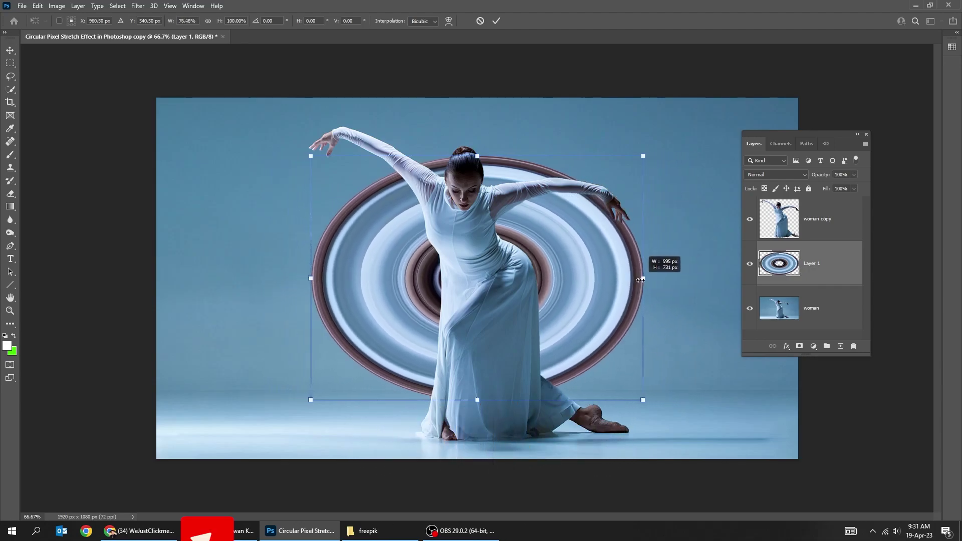
drag(475, 157, 475, 96)
drag(474, 209, 446, 217)
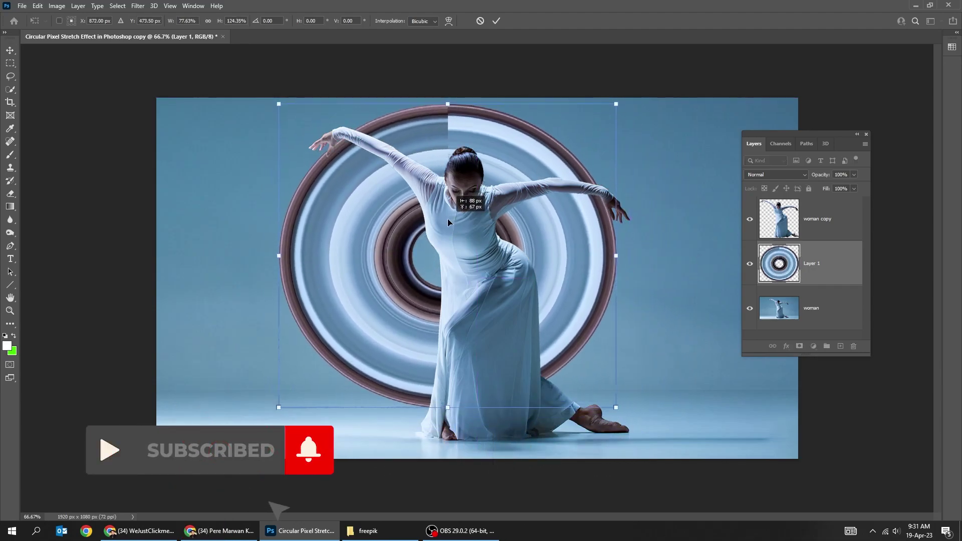
drag(615, 255, 634, 256)
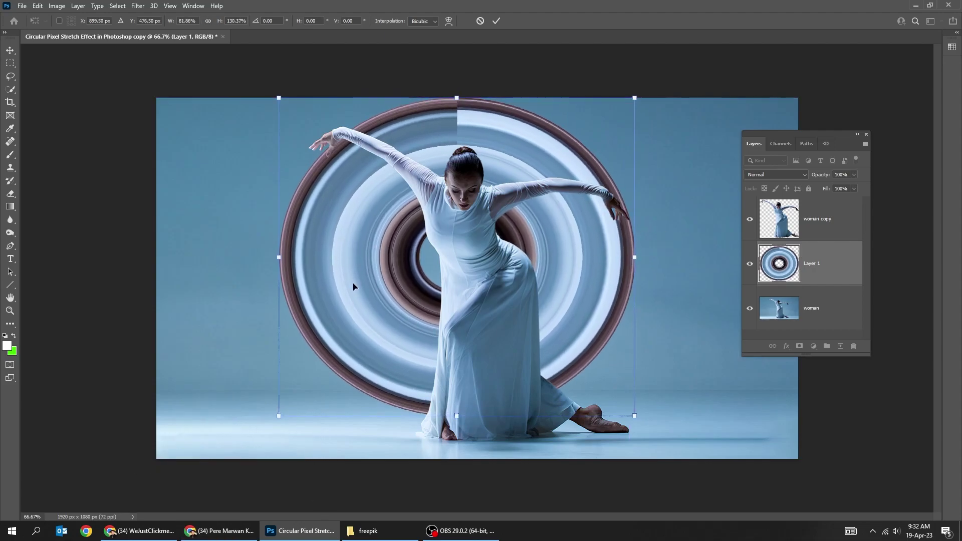
key(Return)
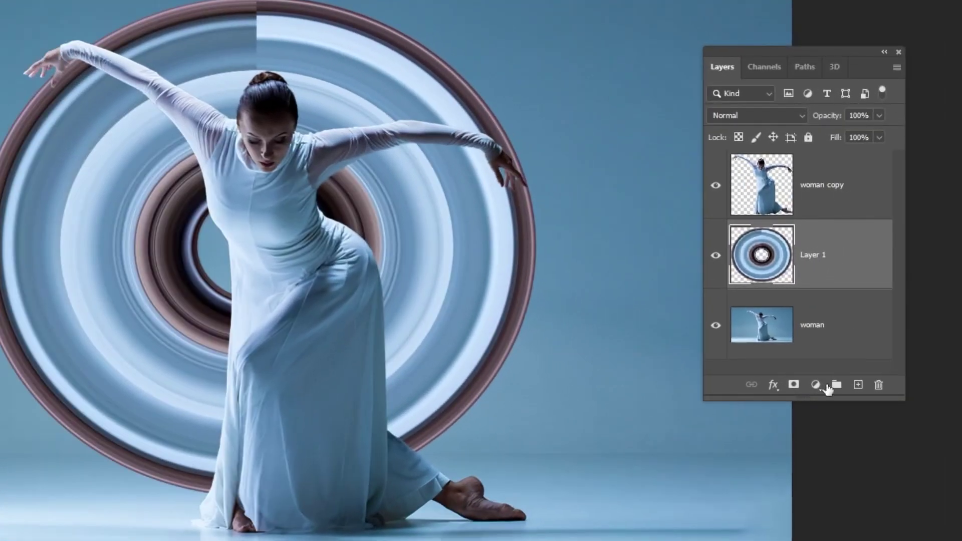
Add a layer mask to Layer 1 and set up a black Brush with adjusted size and hardness
click(794, 386)
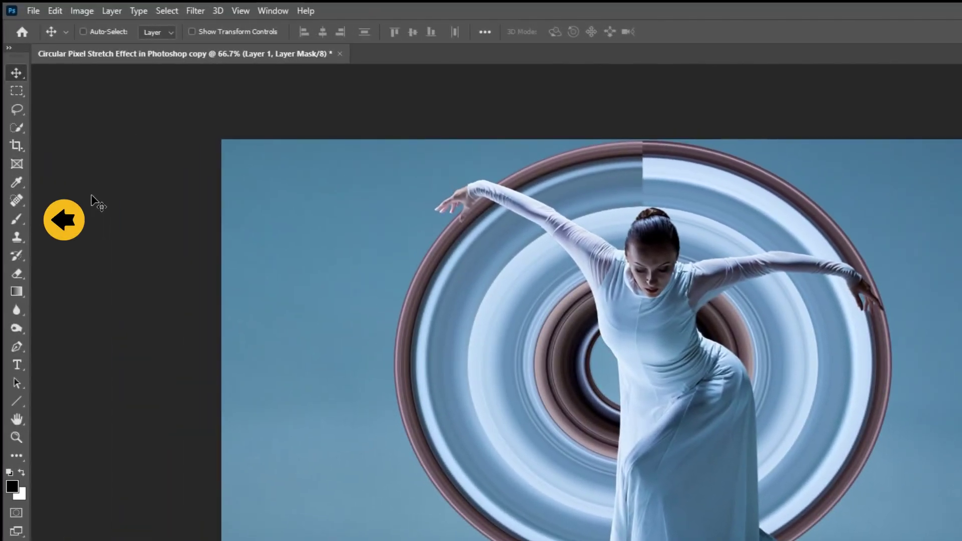
click(18, 218)
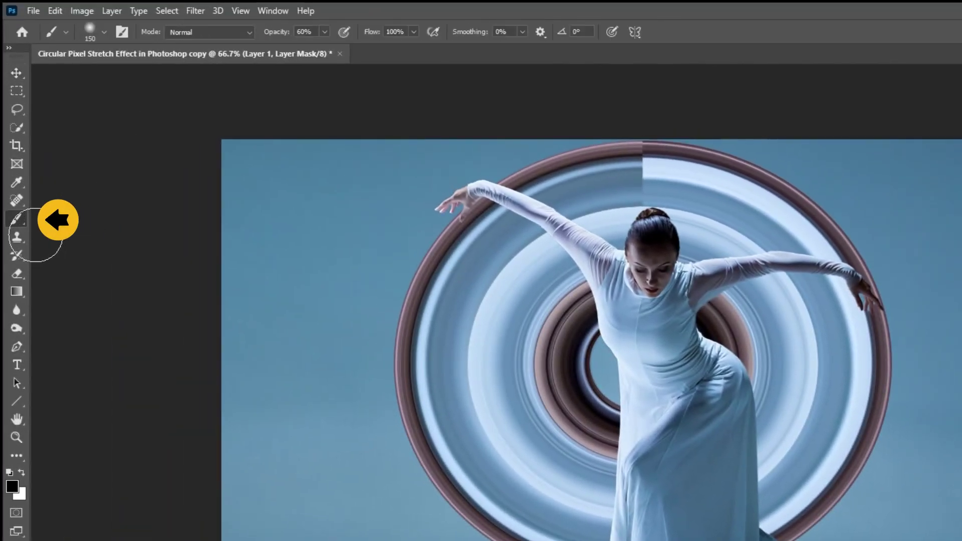
click(106, 32)
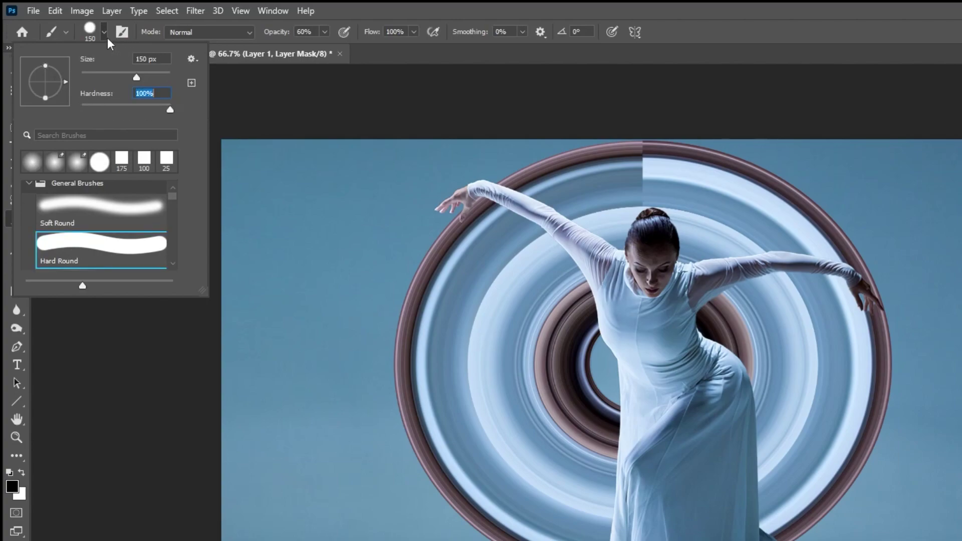
click(103, 33)
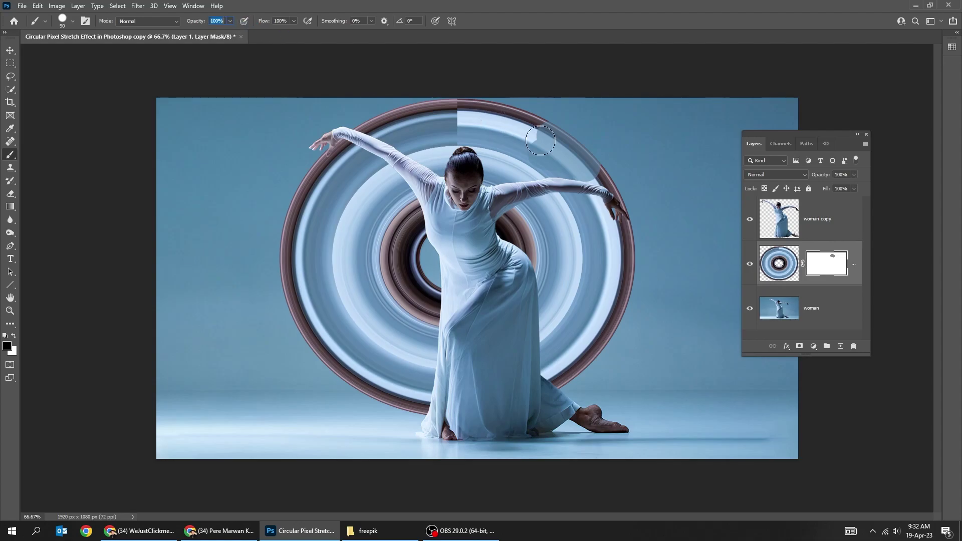
Paint black on the mask over the ring above and right of the dancer's head
ctrl+click(580, 156)
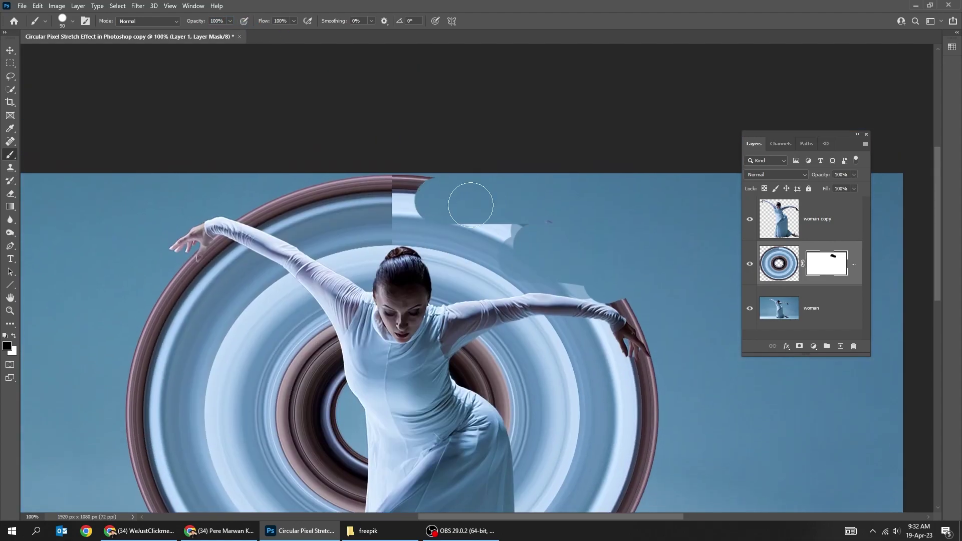
mouse_move(472, 198)
mouse_down()
mouse_move(297, 194)
mouse_move(252, 208)
mouse_move(573, 255)
mouse_move(403, 256)
mouse_move(314, 243)
mouse_up()
key(bracketleft)
key(bracketleft)
key(bracketleft)
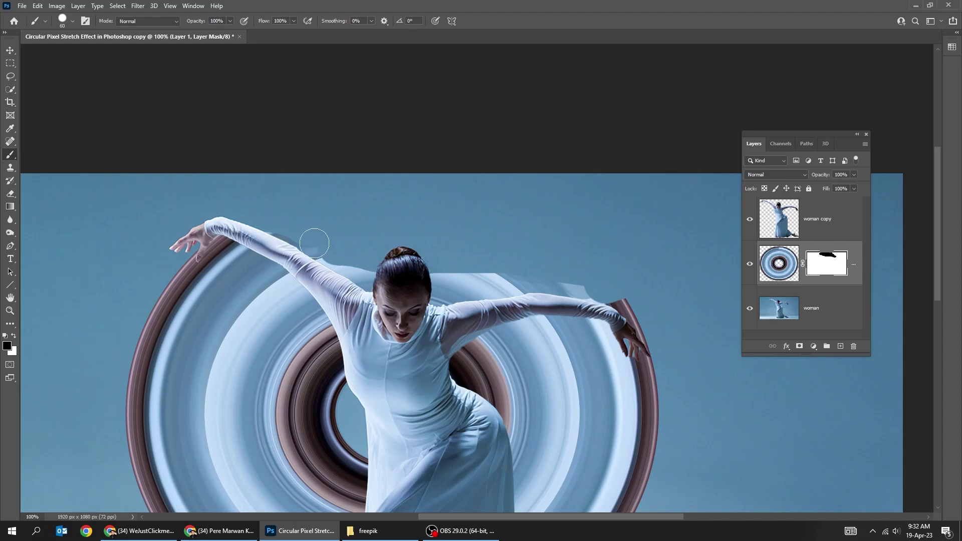
drag(479, 285, 414, 277)
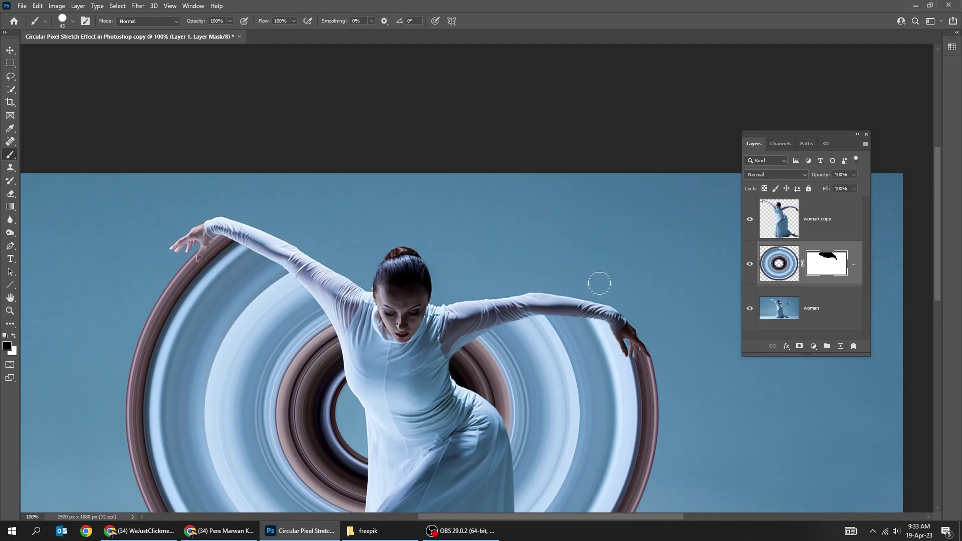
key(ctrl+0)
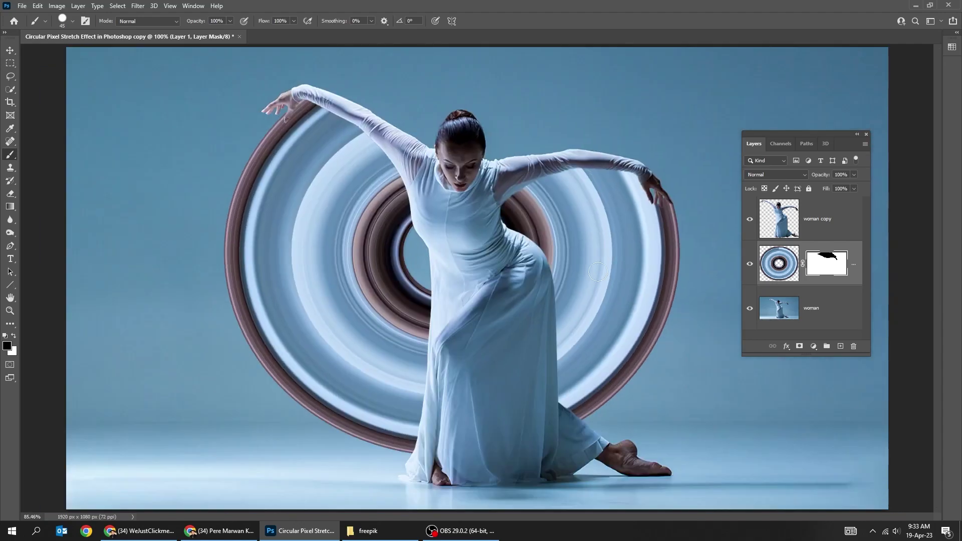
Add a Drop Shadow to woman copy: 24% opacity, 90° angle without global light, 17 px distance, 38 px size
key(v)
click(813, 219)
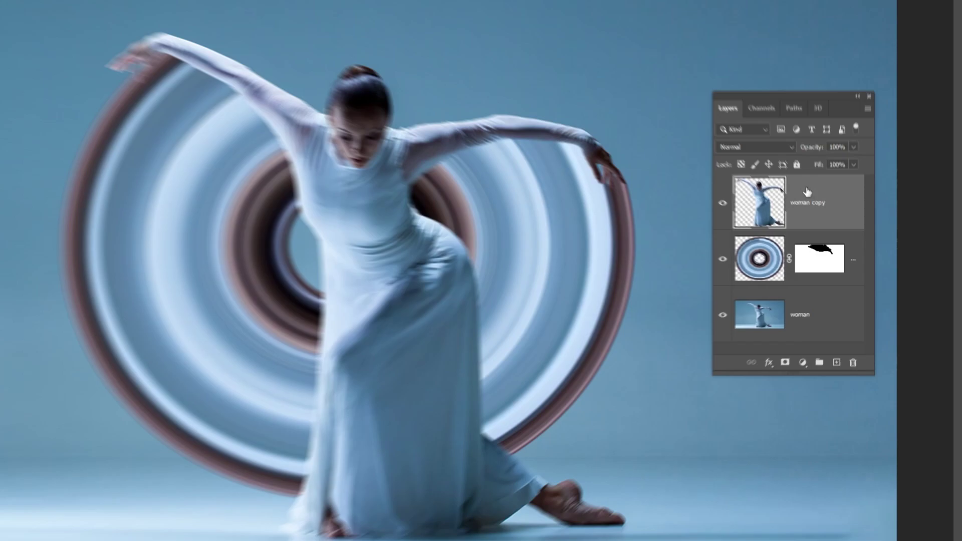
drag(816, 138, 773, 103)
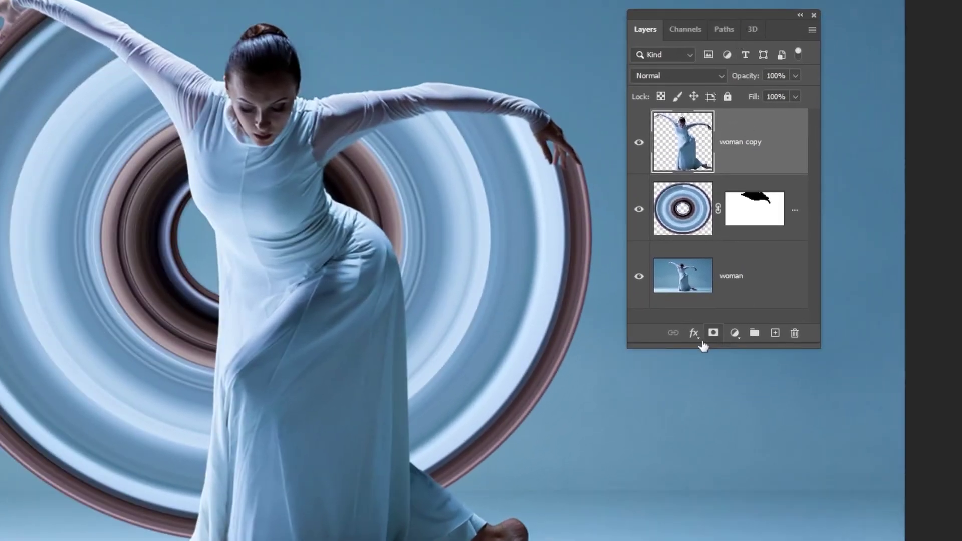
click(697, 338)
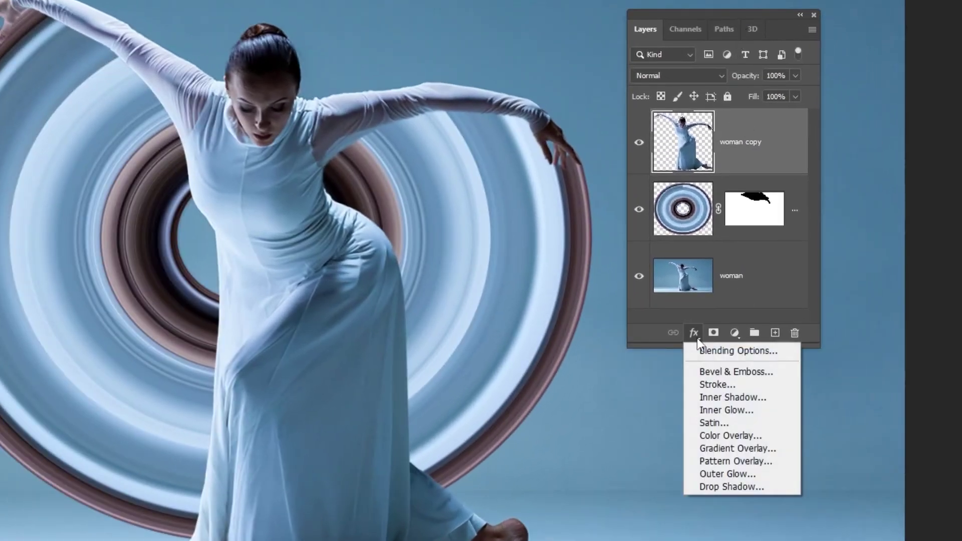
click(724, 486)
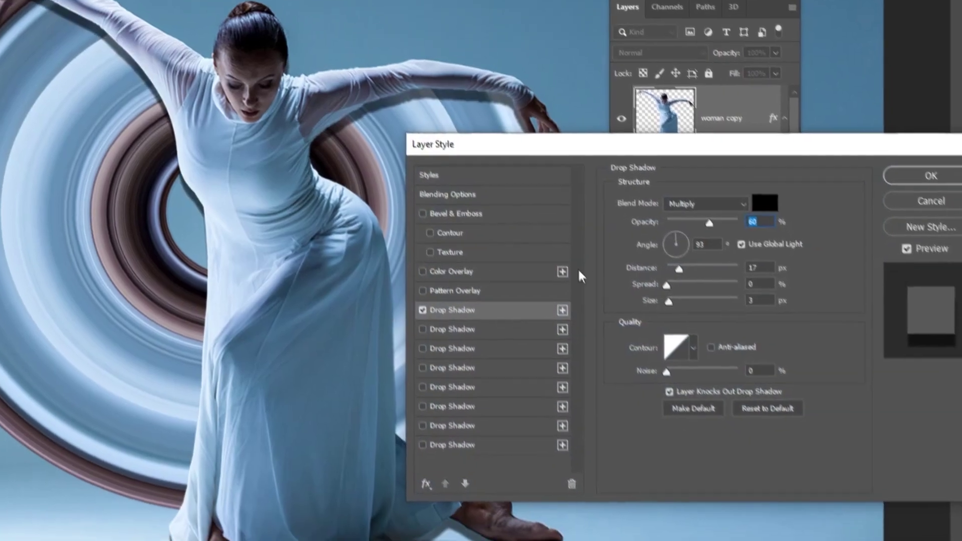
click(667, 287)
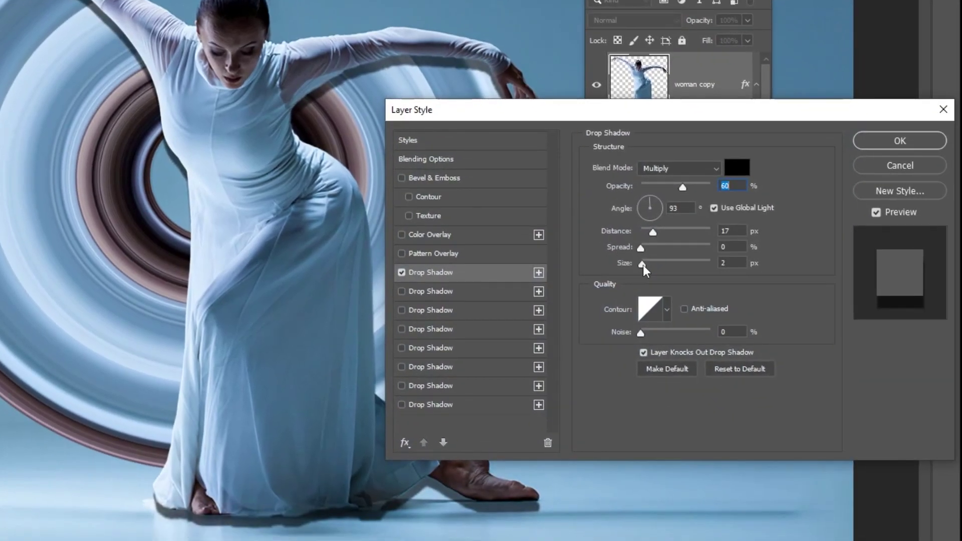
drag(642, 266, 655, 263)
drag(679, 184, 620, 214)
click(714, 207)
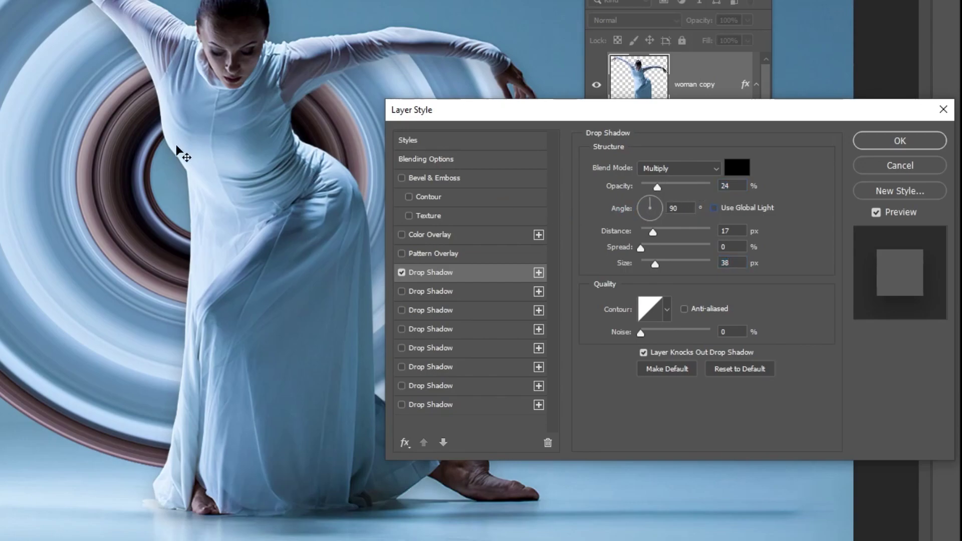
click(889, 145)
Convert the woman copy Drop Shadow effect into its own layer and select it
right_click(671, 136)
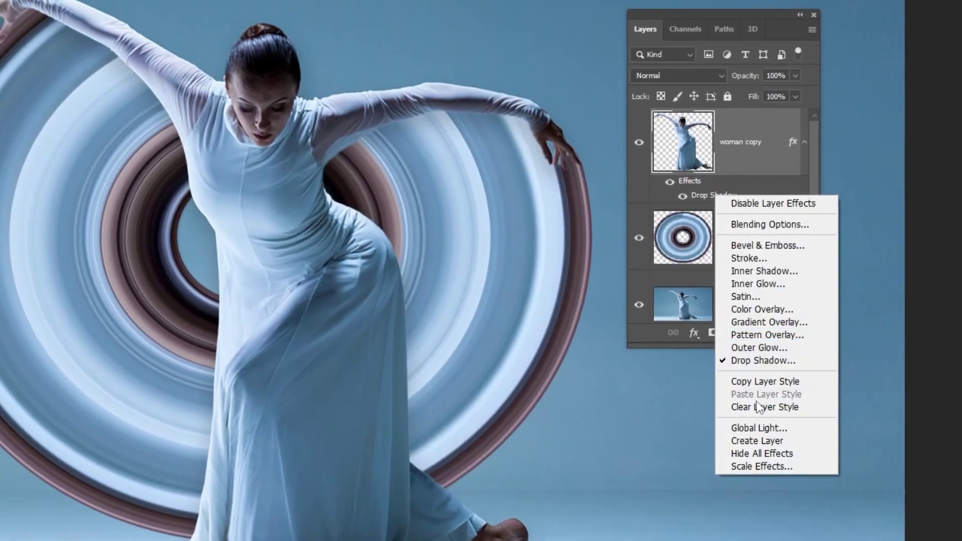
click(758, 438)
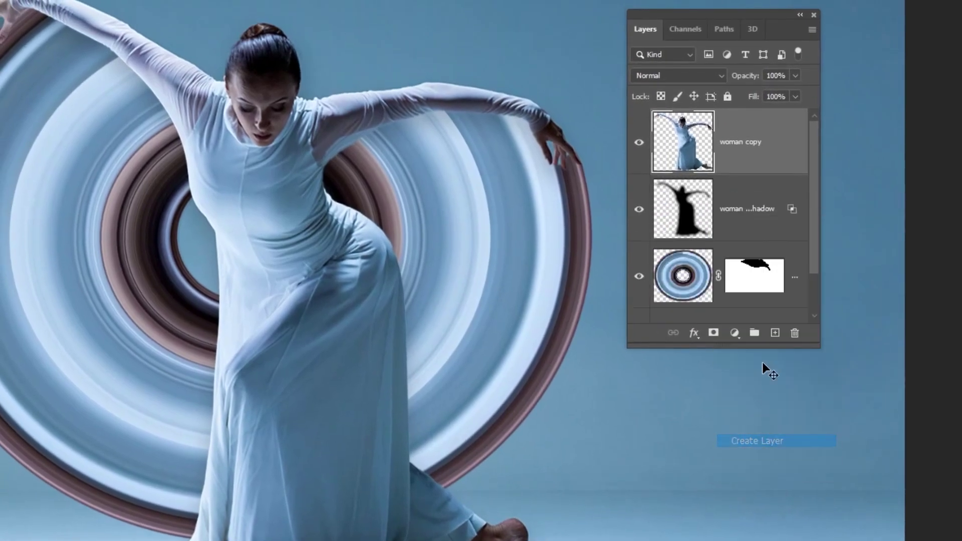
click(764, 222)
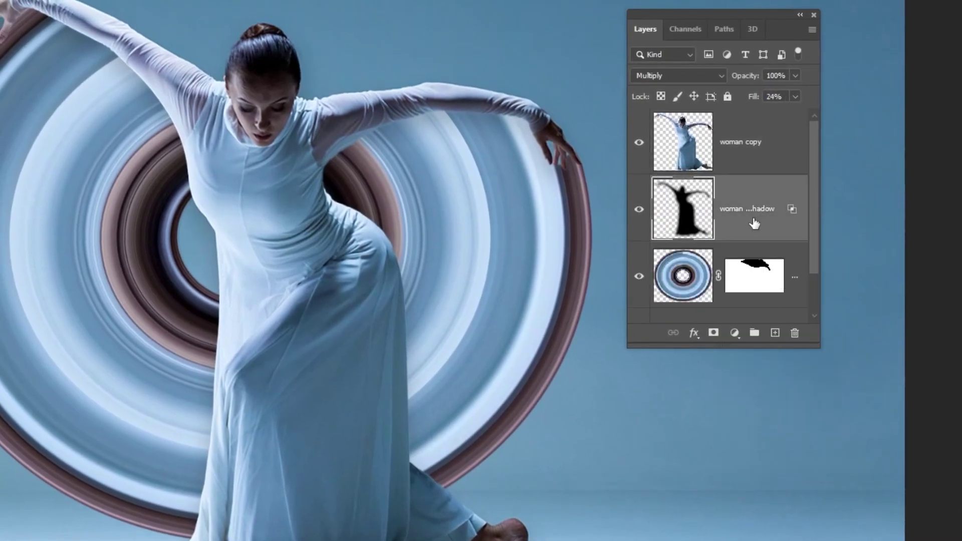
Mask the shadow layer and paint out the shadow on the floor under the dress
click(713, 333)
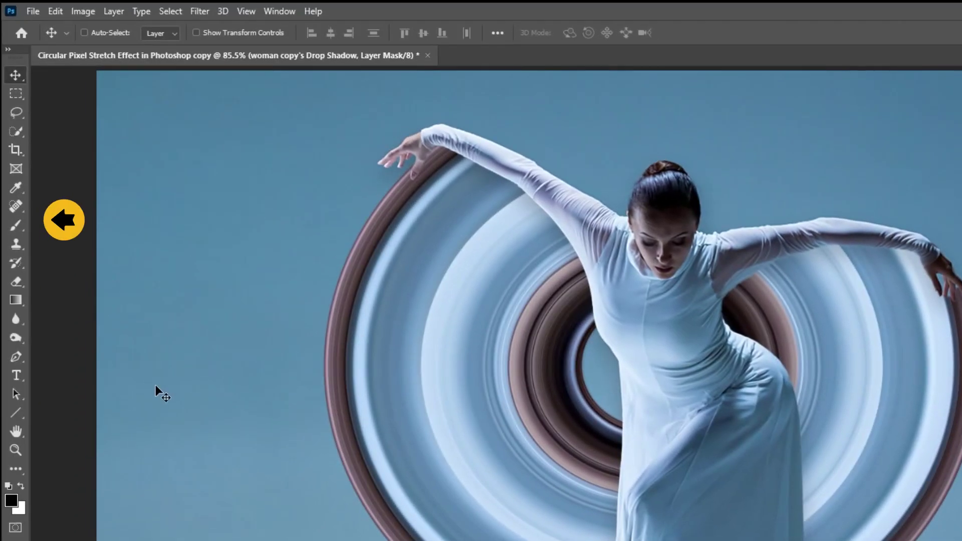
key(b)
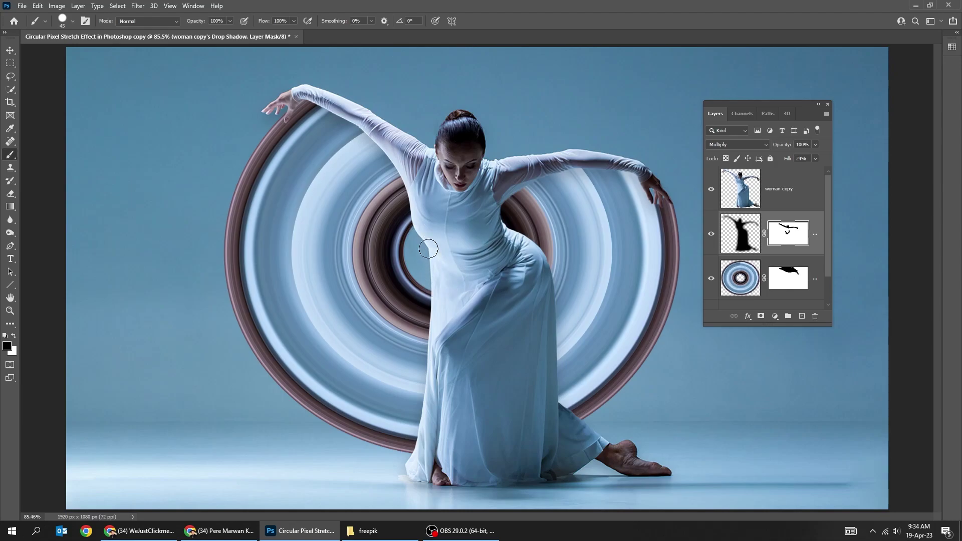
mouse_move(417, 461)
mouse_down()
mouse_move(478, 480)
mouse_move(498, 500)
mouse_move(596, 487)
mouse_up()
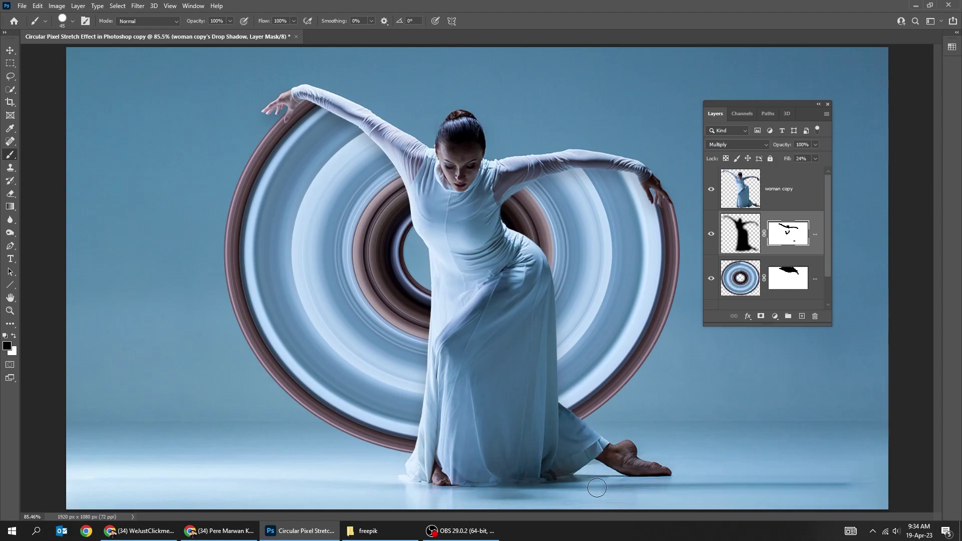